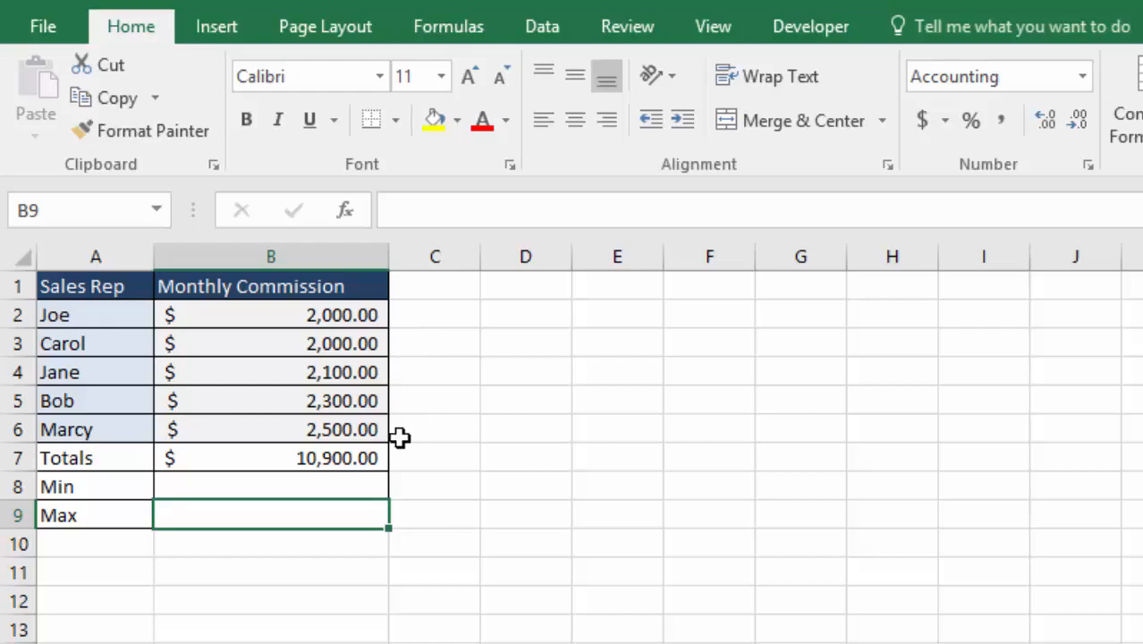
Enter the formula =MIN(B2:B6) in cell B8 to find the lowest monthly commission
key(Up)
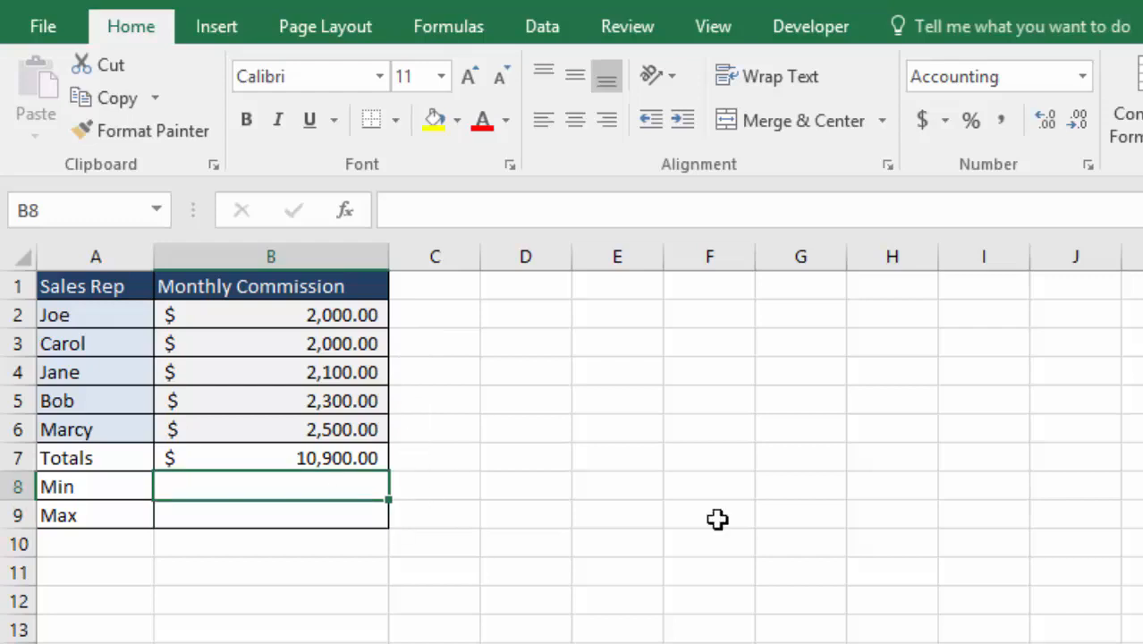
text(=min)
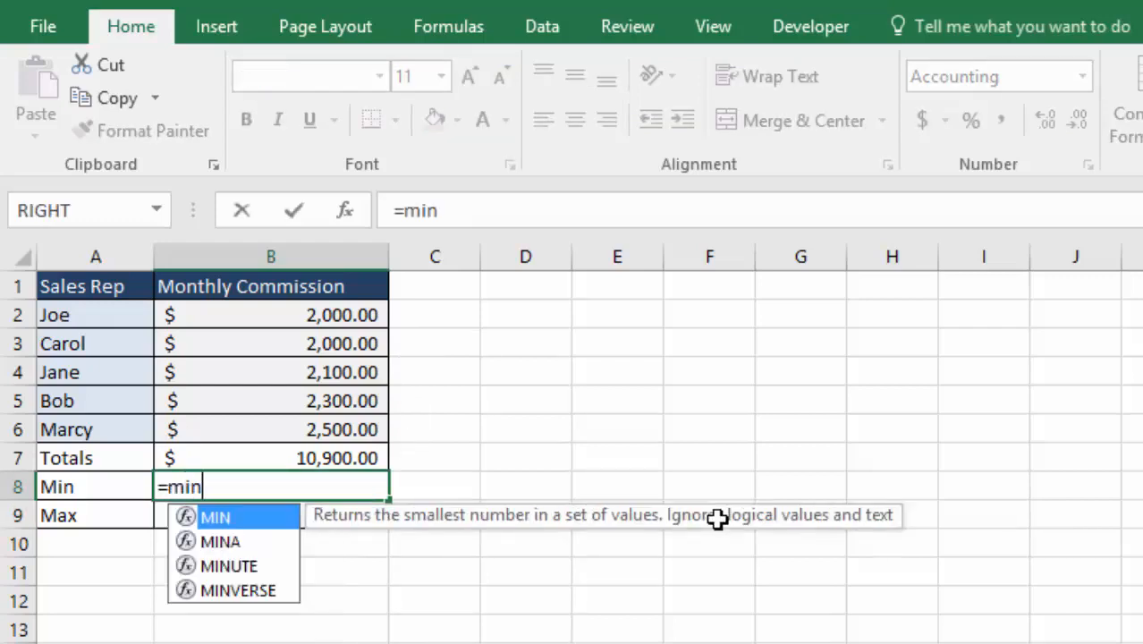
key(Tab)
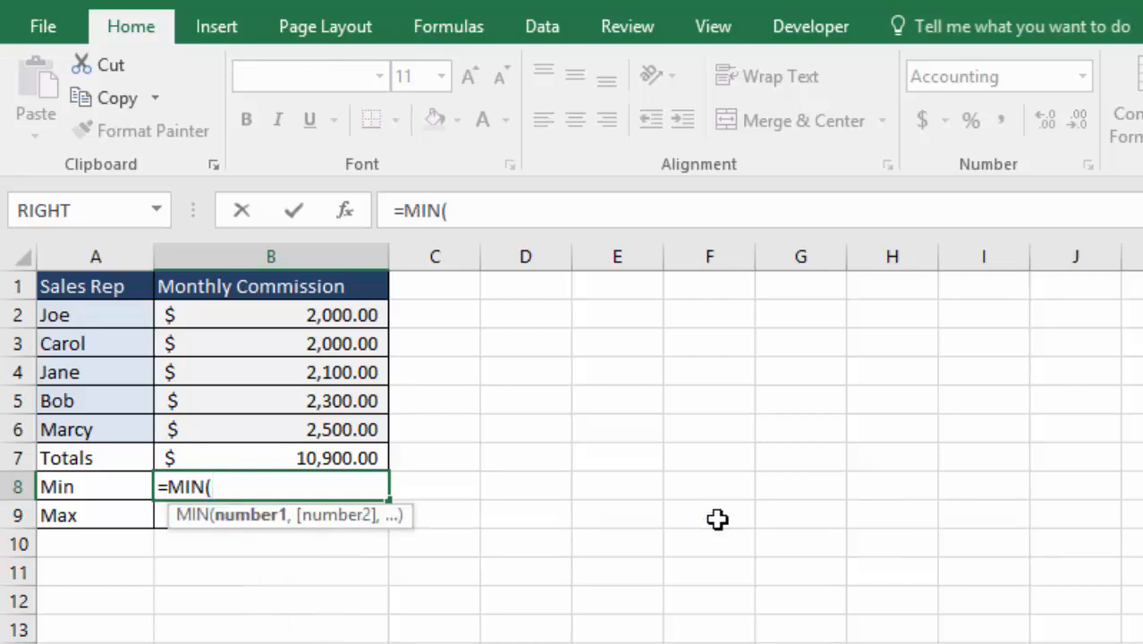
drag(302, 315, 309, 427)
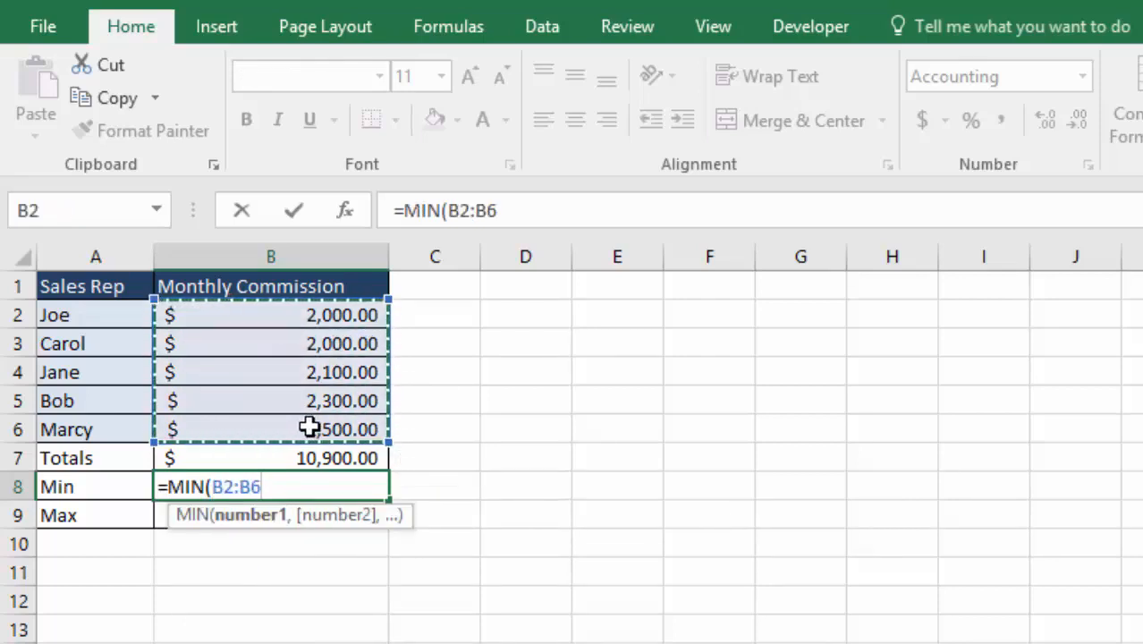
key(Return)
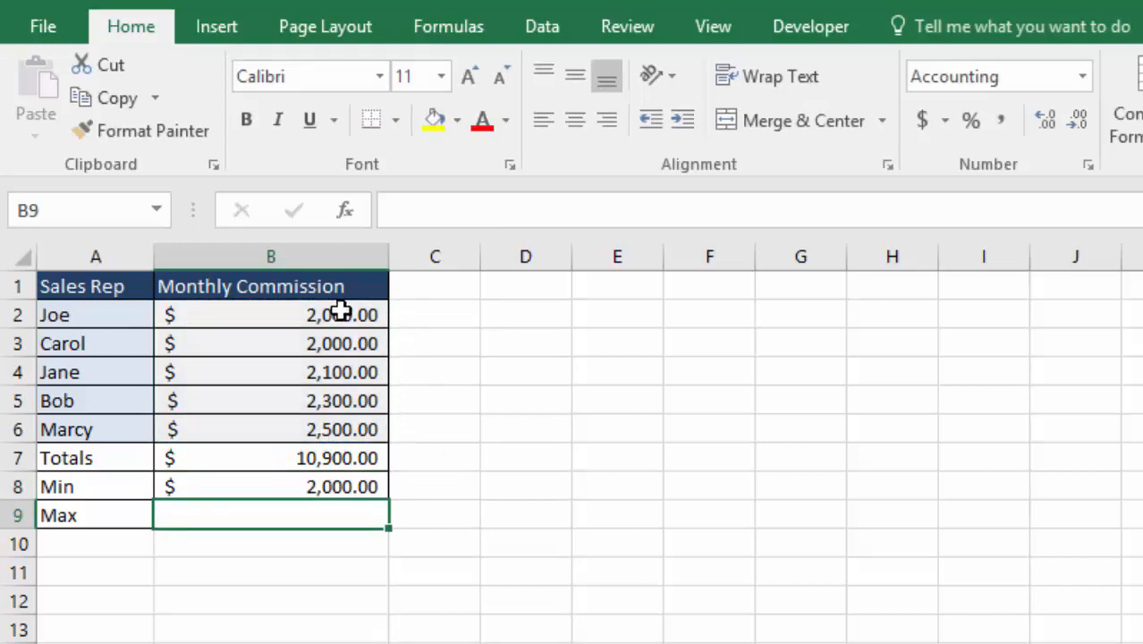
Make the range in B8's MIN formula absolute as $B$2:$B$6
double_click(310, 485)
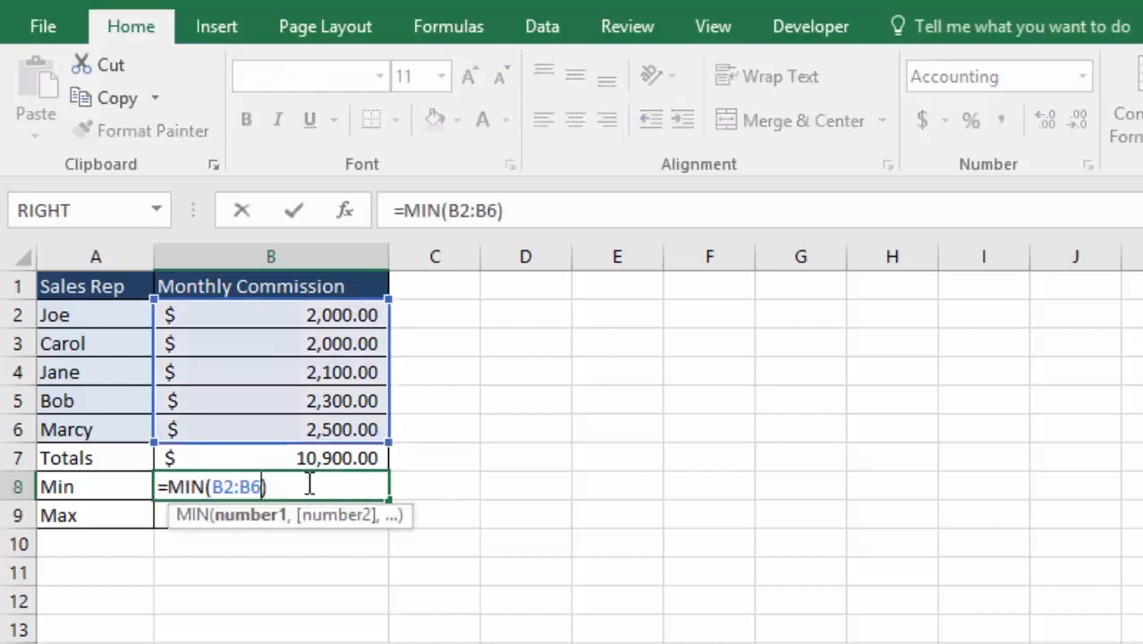
drag(262, 485, 217, 485)
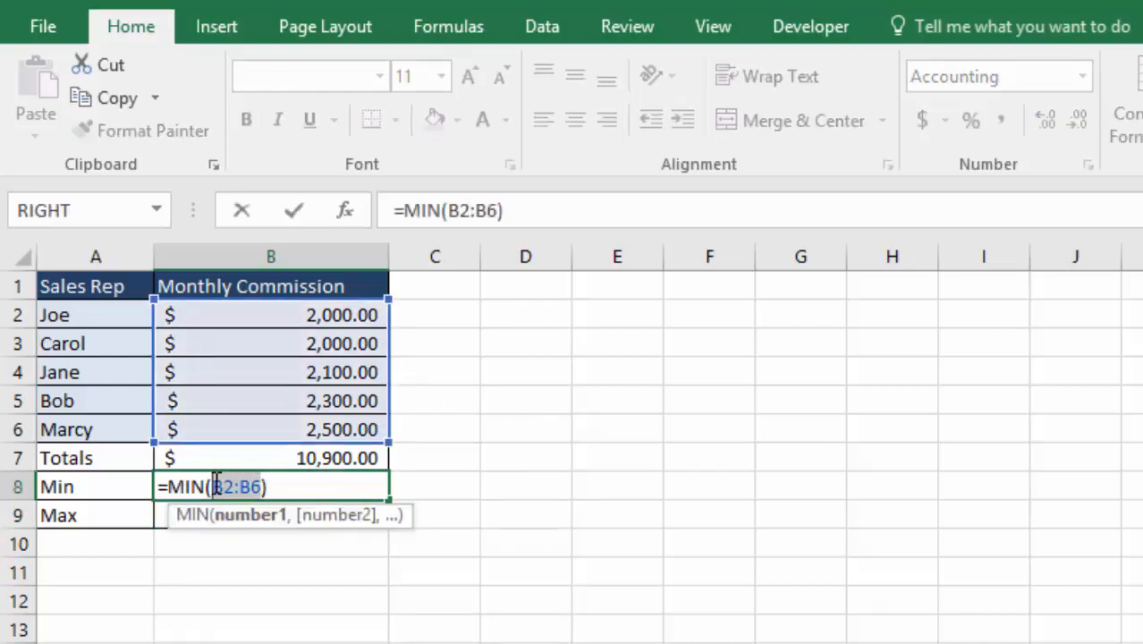
key(F4)
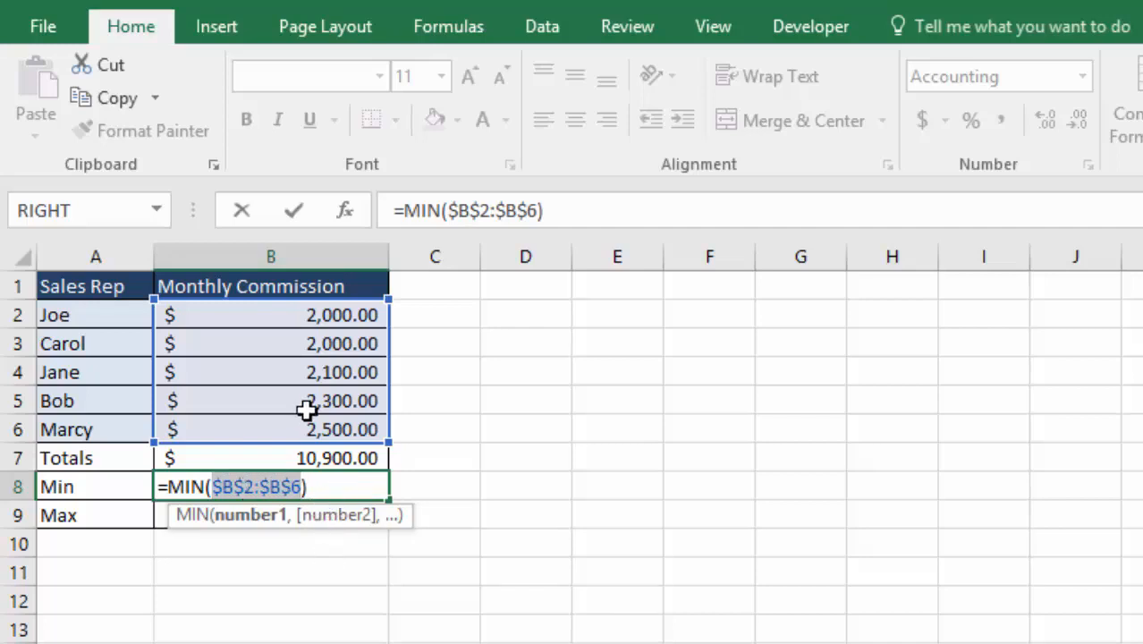
key(Return)
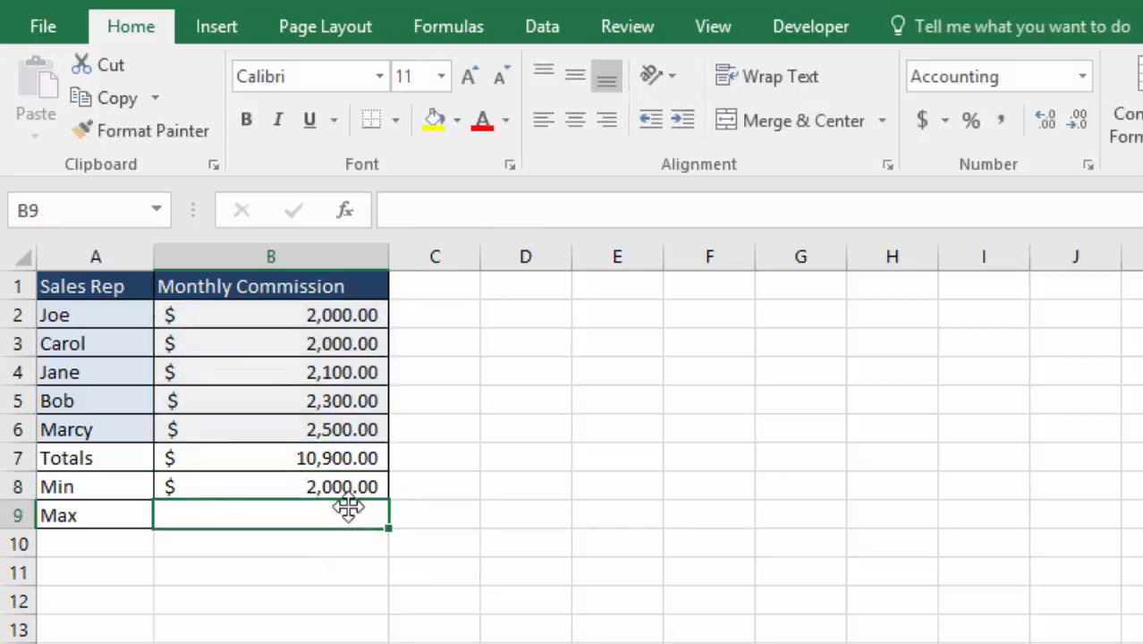
Copy the MIN formula from B8 down to B9 and change it to =MAX($B$2:$B$6)
click(353, 486)
drag(390, 501, 392, 526)
click(285, 514)
double_click(288, 515)
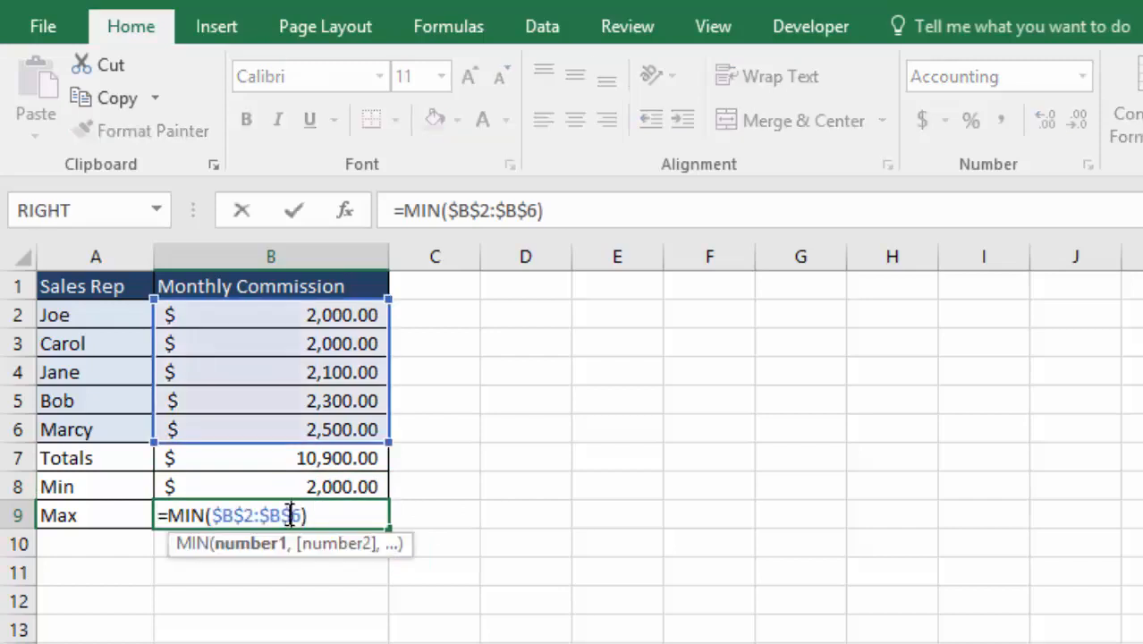
click(207, 514)
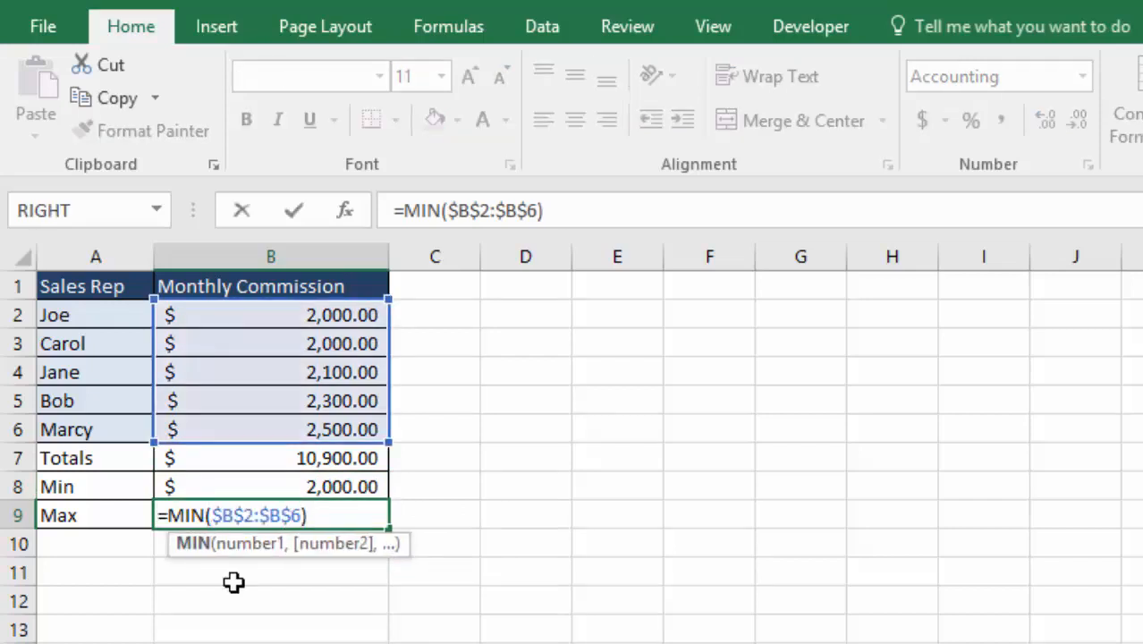
key(BackSpace)
key(BackSpace)
text(ax)
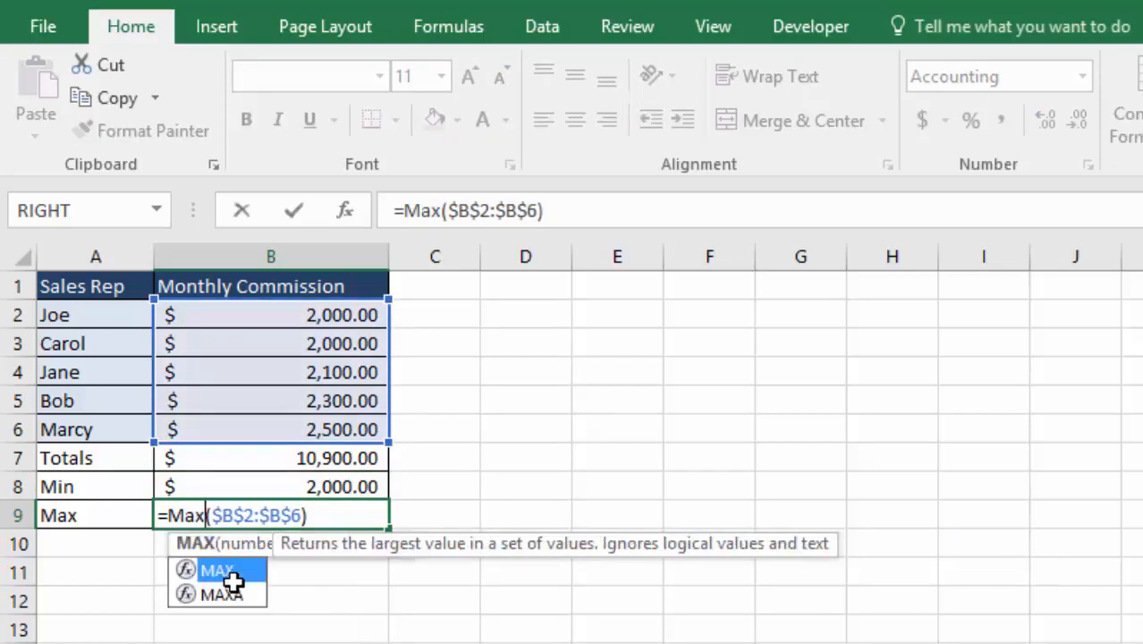
key(Return)
click(359, 513)
double_click(360, 513)
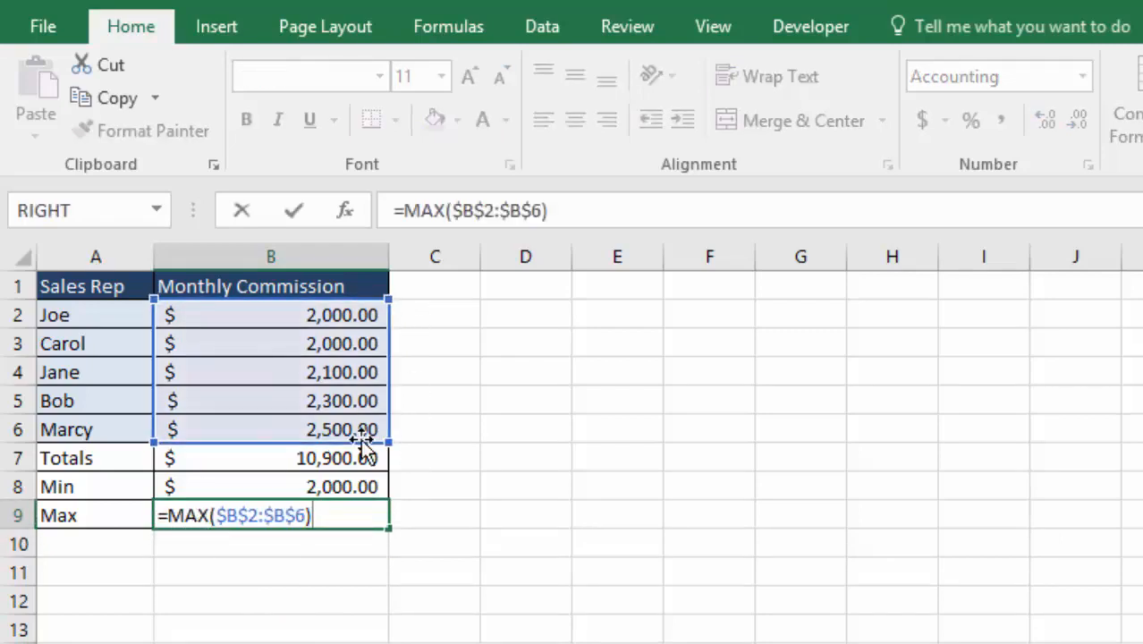
key(Return)
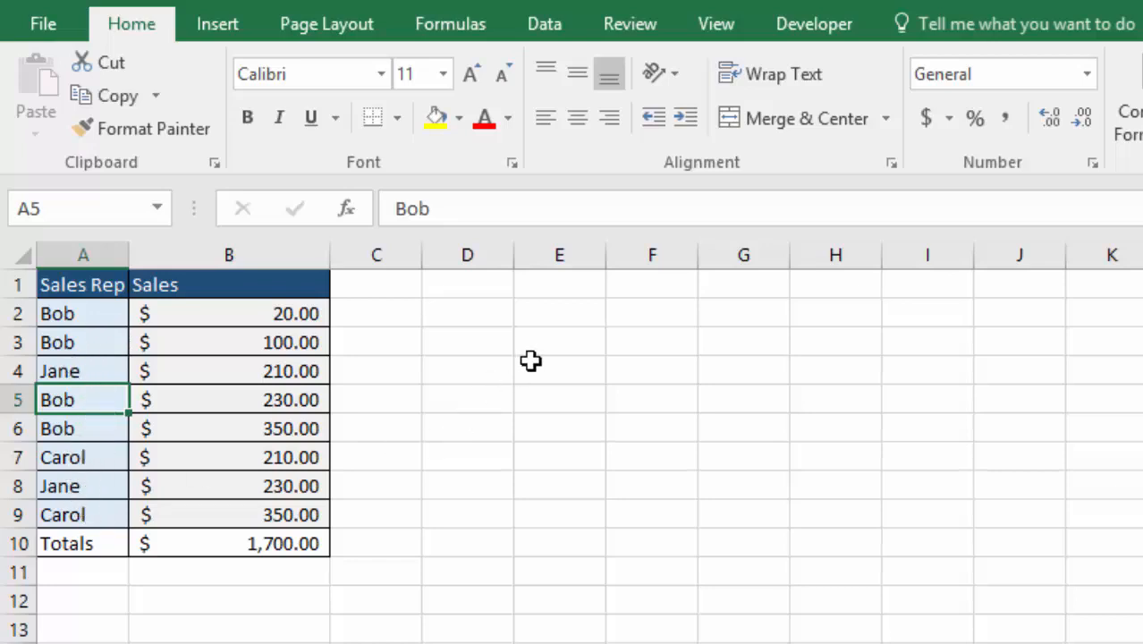
On the sales sheet, enter the label Array{} in D3 and the sales rep's name from A2 in D5
click(497, 349)
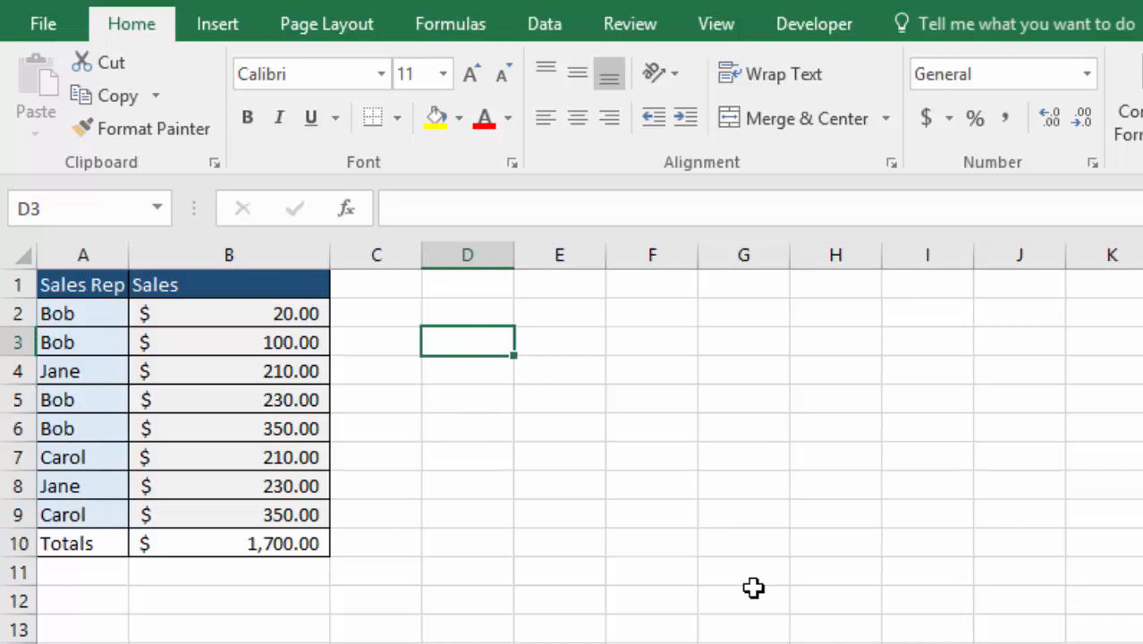
text(Array{)
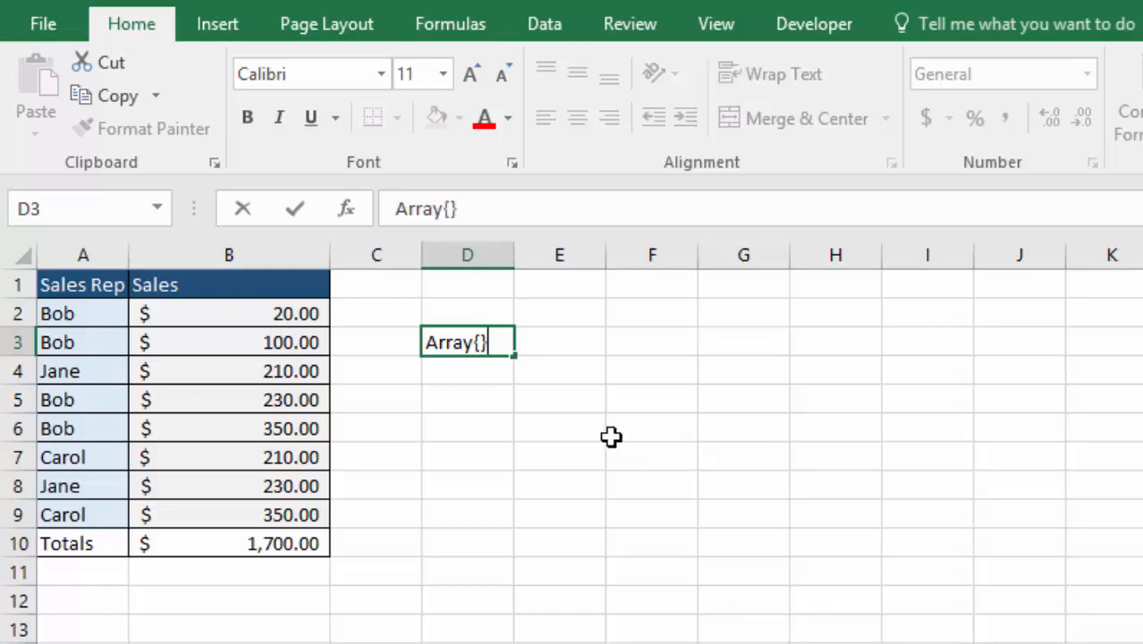
key(ctrl+Return)
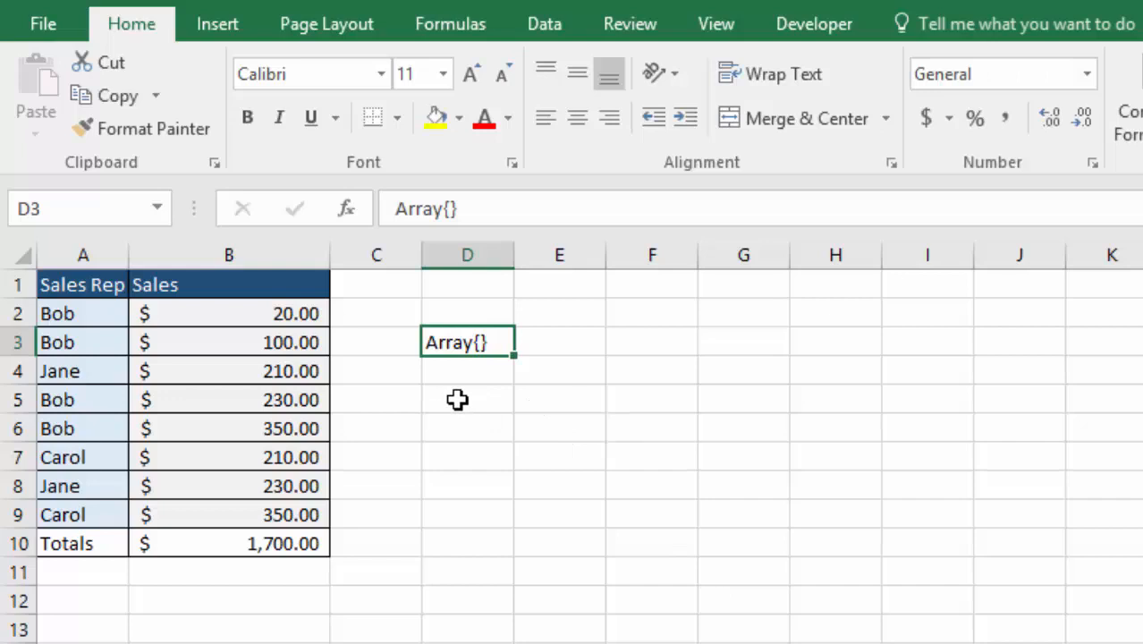
key(Down)
key(Down)
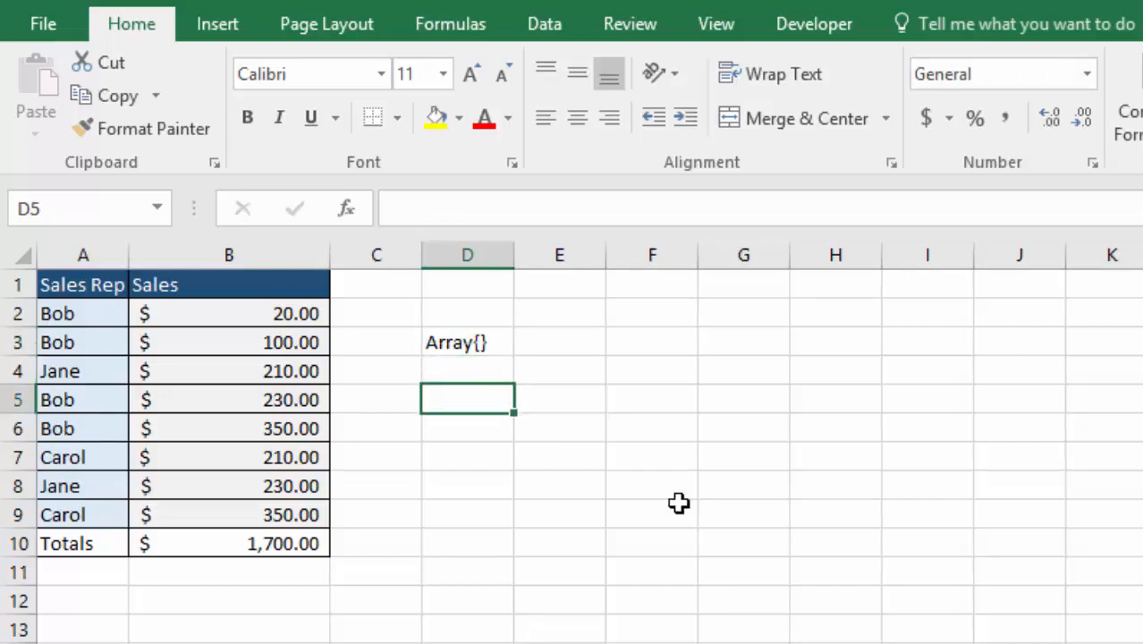
text(Bob)
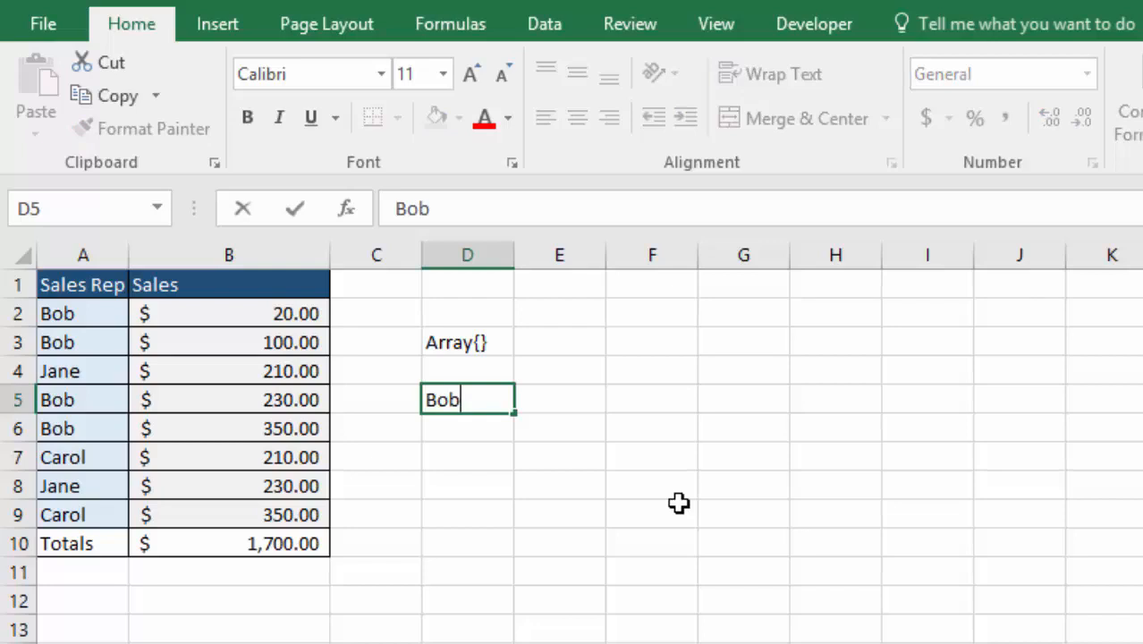
key(Tab)
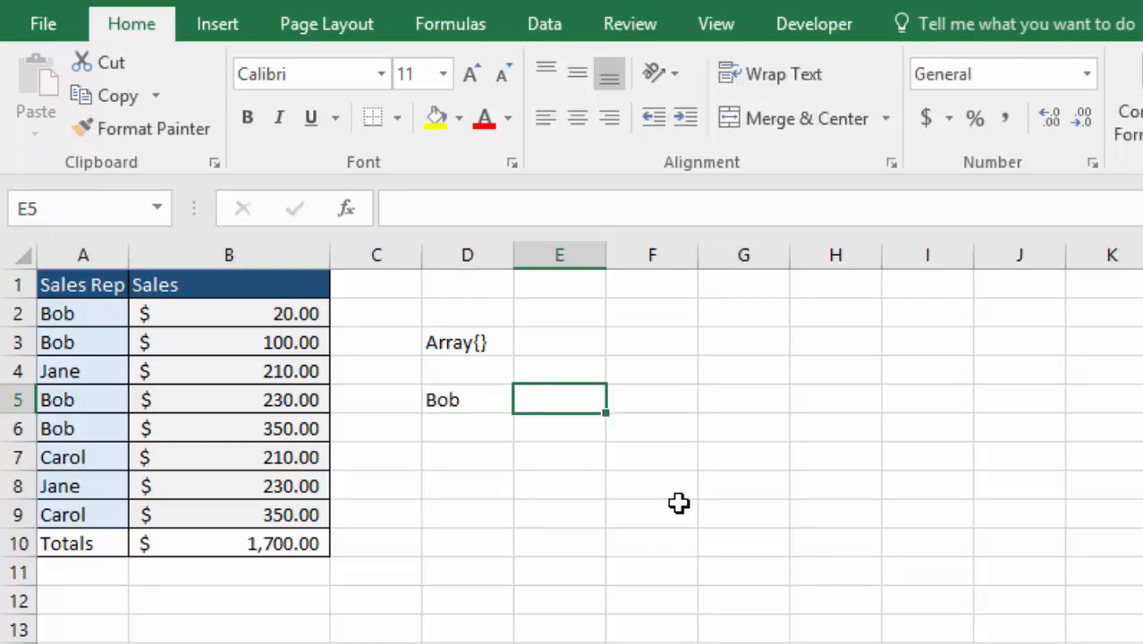
Start a formula in E5 with MIN and a nested IF whose logical test is $A$2:$A$9=D5
text(=min)
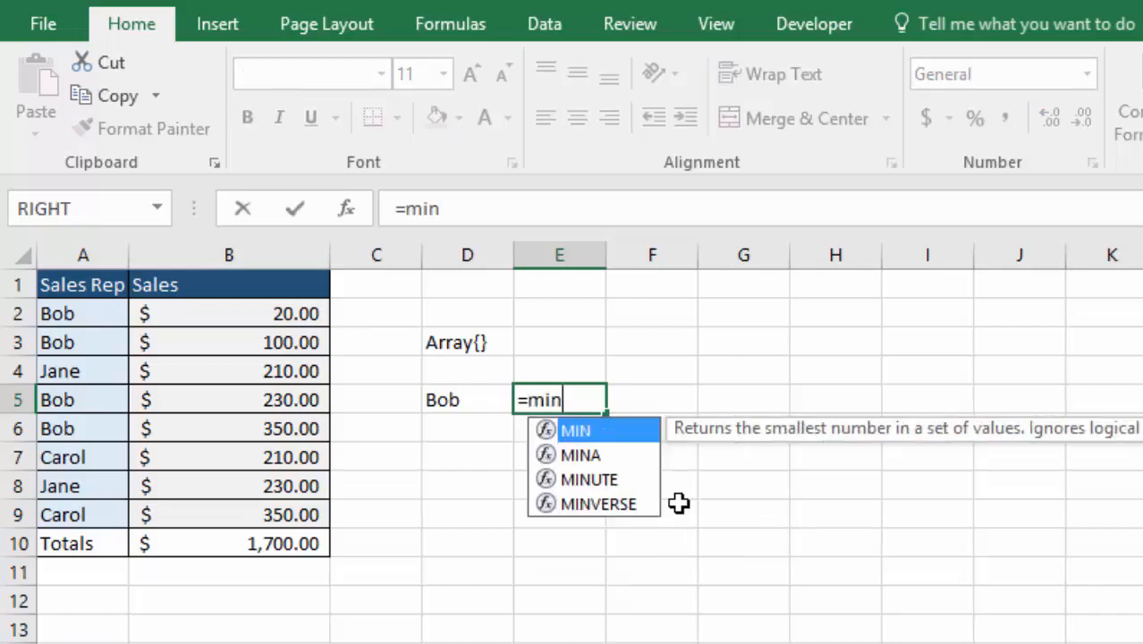
key(Tab)
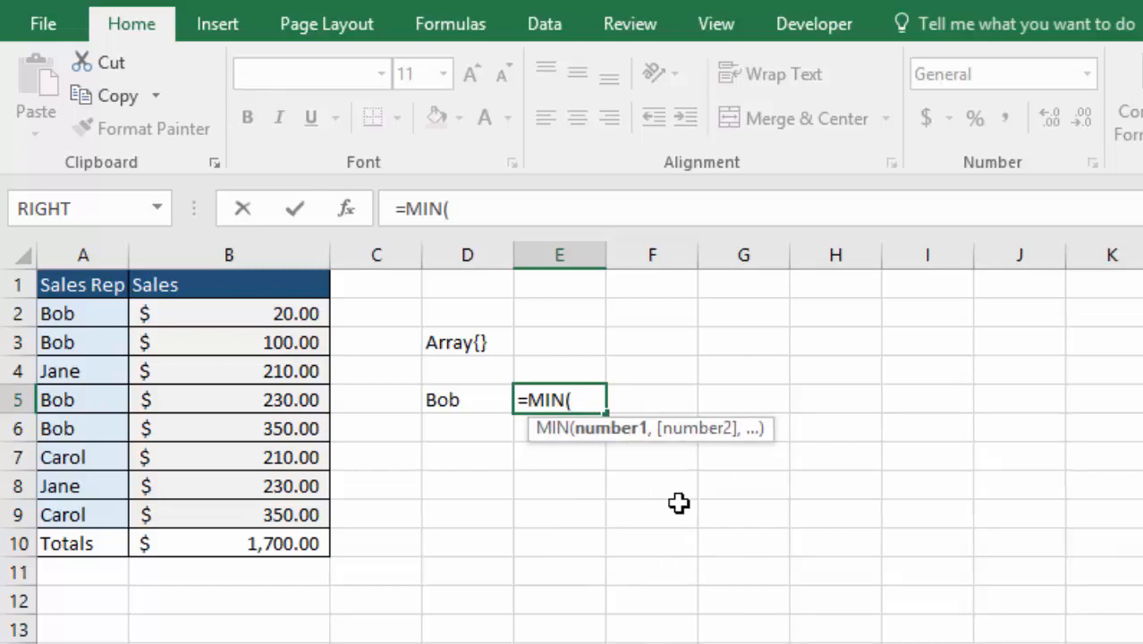
text(if)
key(Tab)
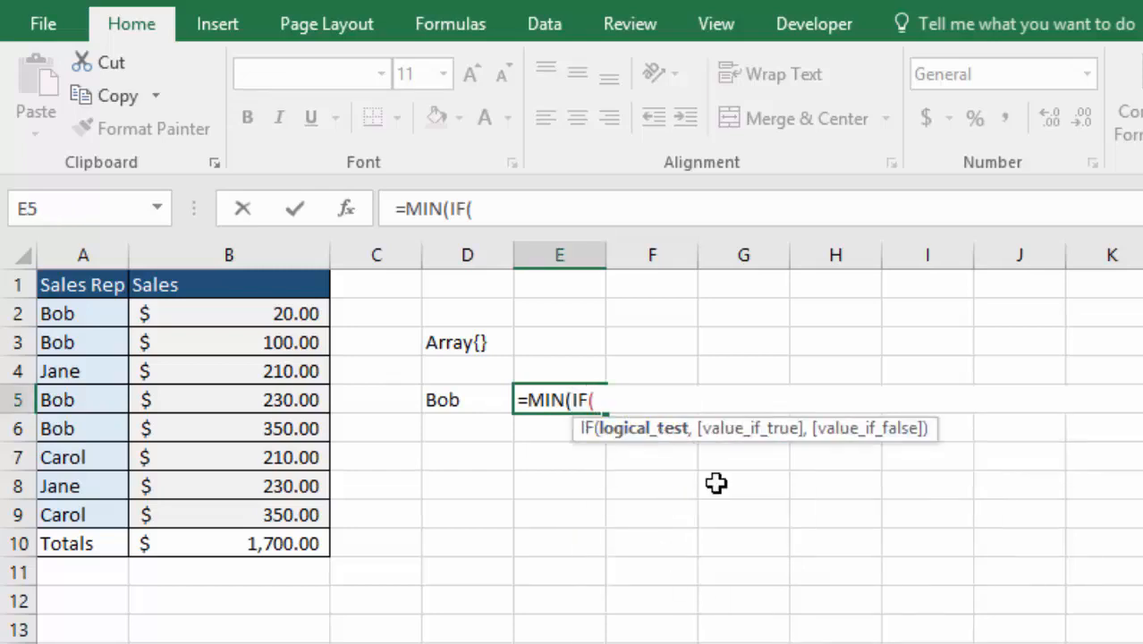
drag(84, 315, 90, 507)
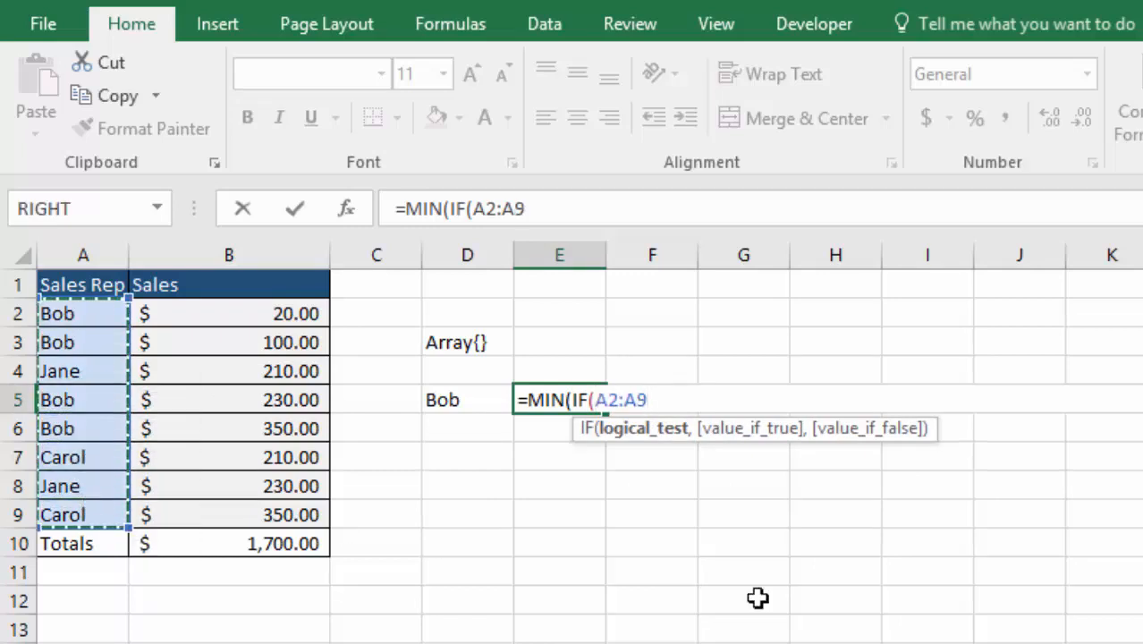
key(F4)
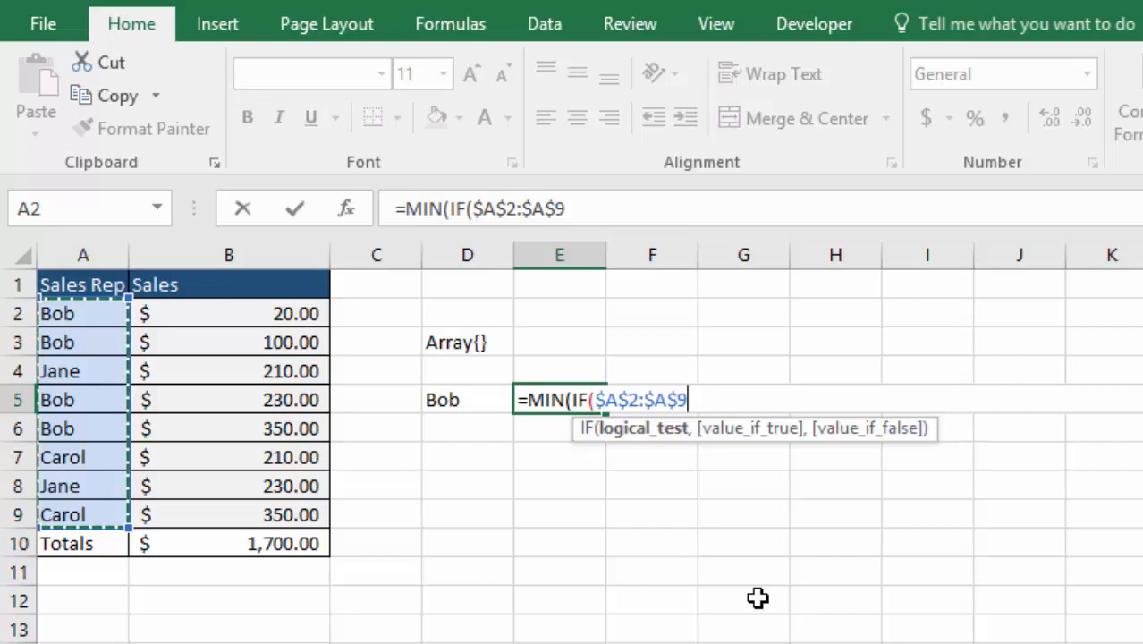
text(=)
click(465, 400)
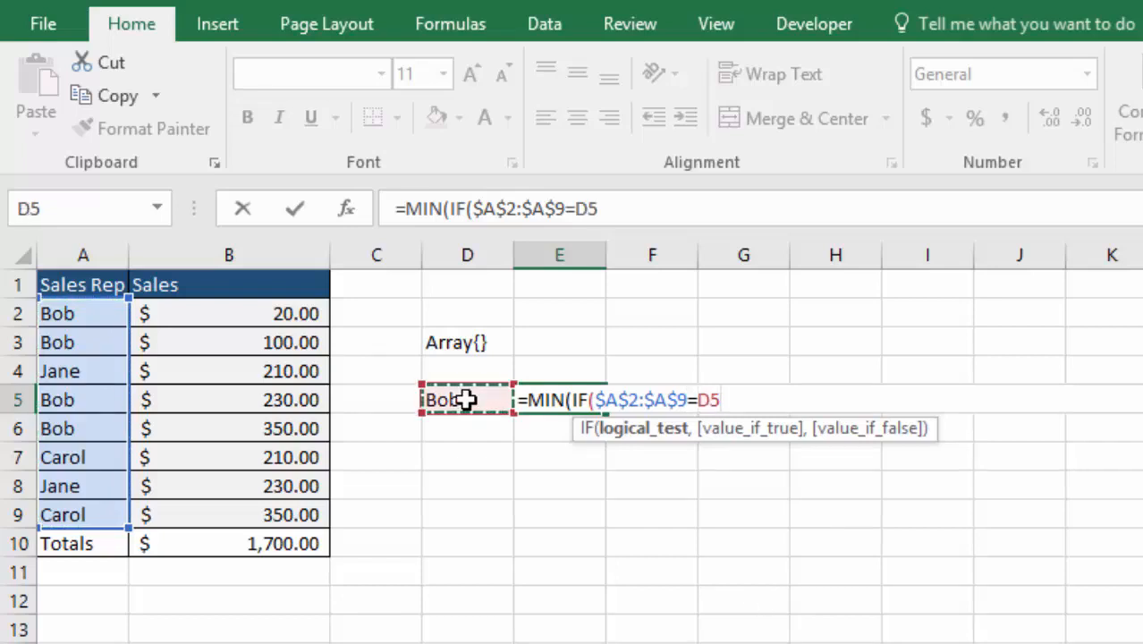
Complete the IF in E5 with $B$2:$B$9 if true and FALSE otherwise, and commit it as an array formula
text(,)
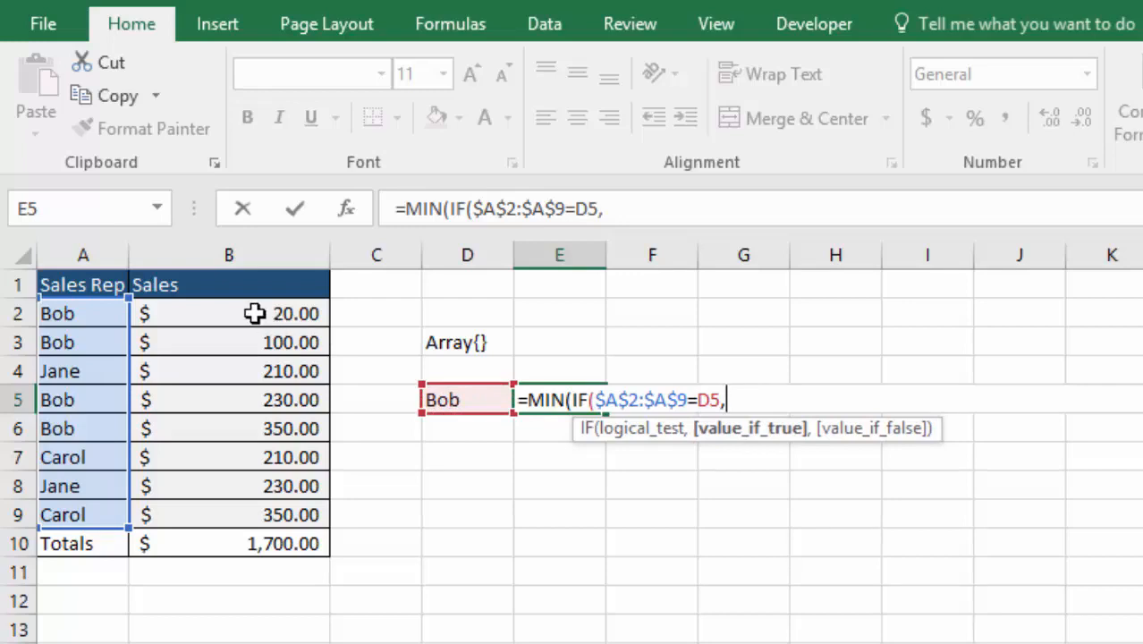
drag(254, 313, 297, 512)
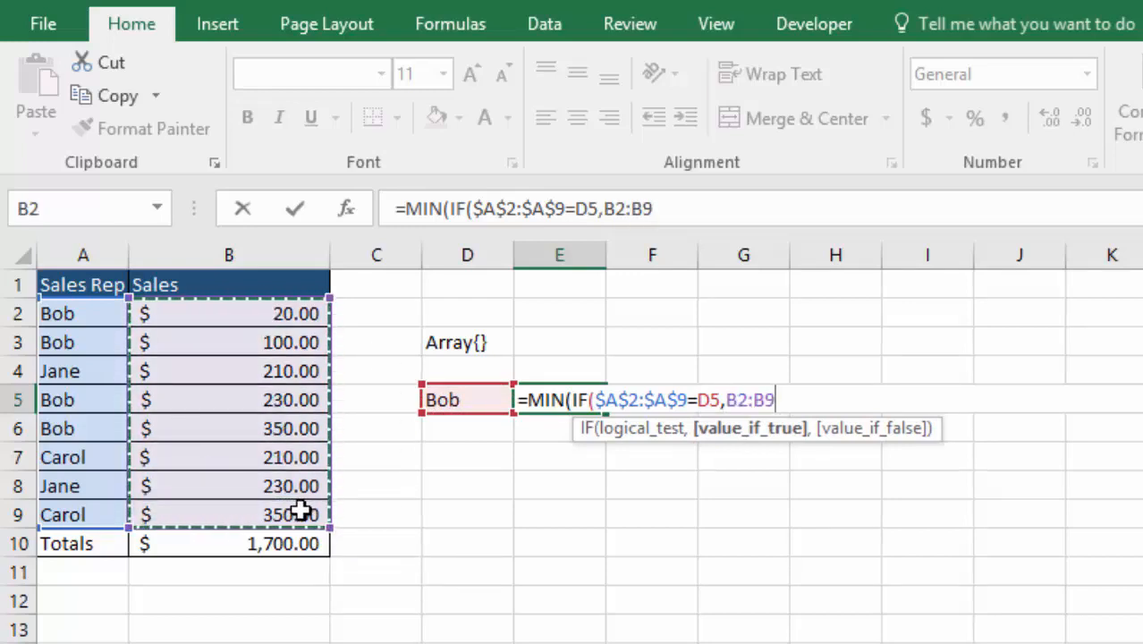
key(F4)
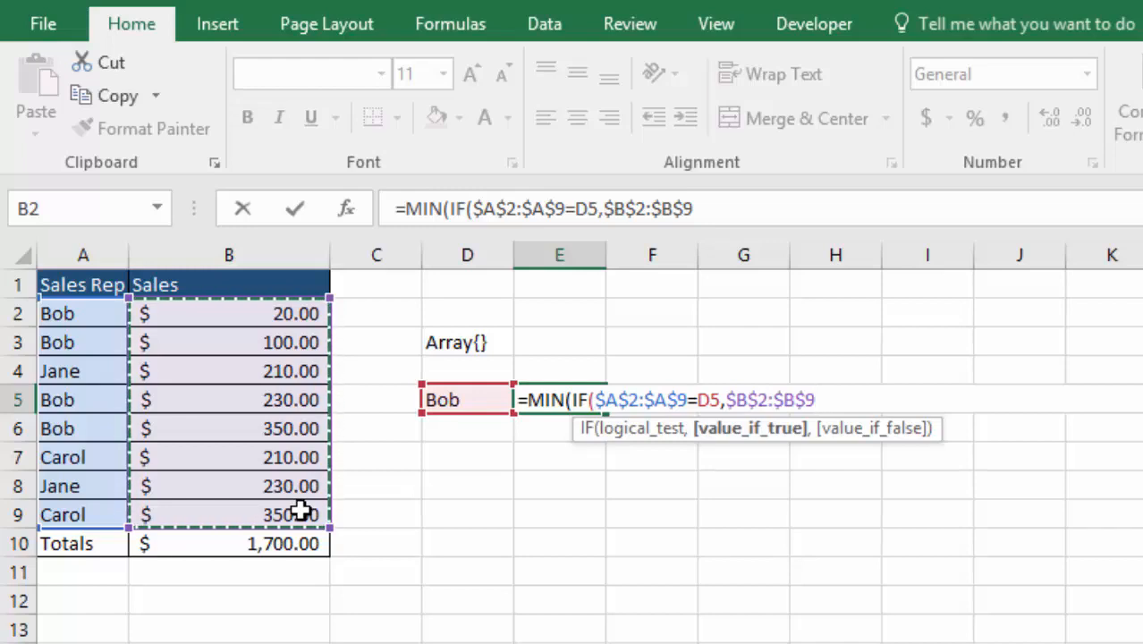
text(,FALSE)
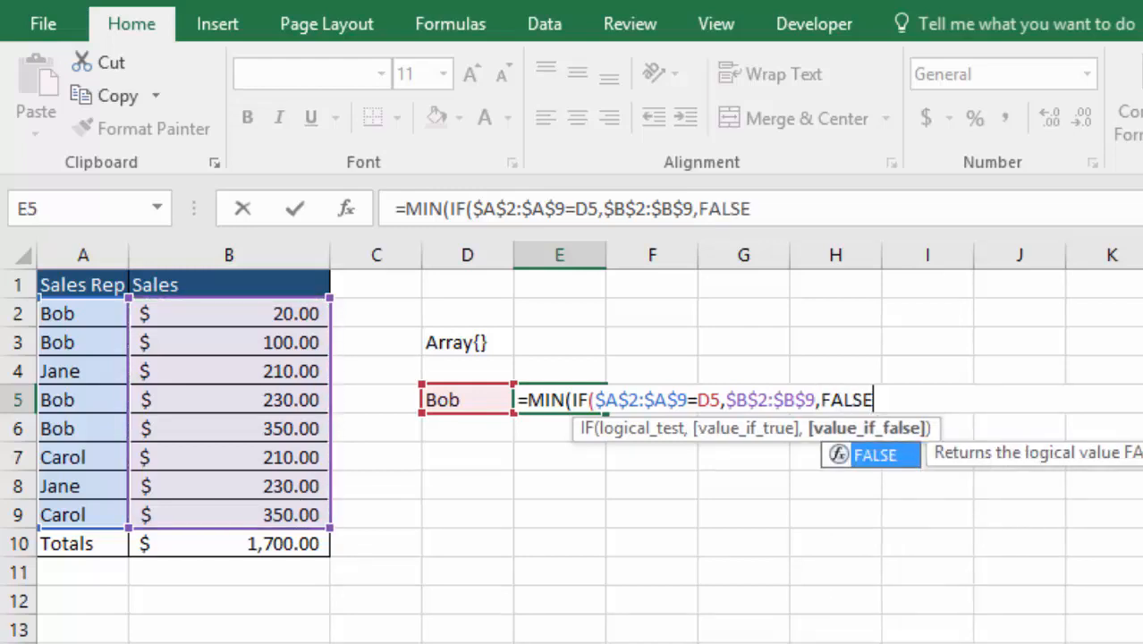
key(Tab)
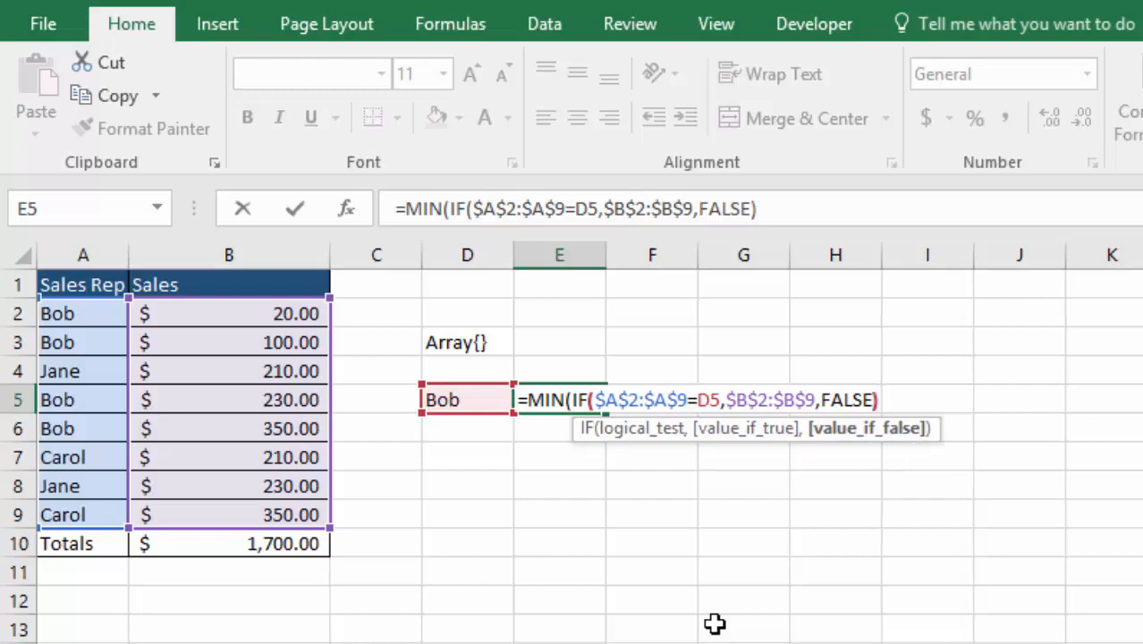
text())
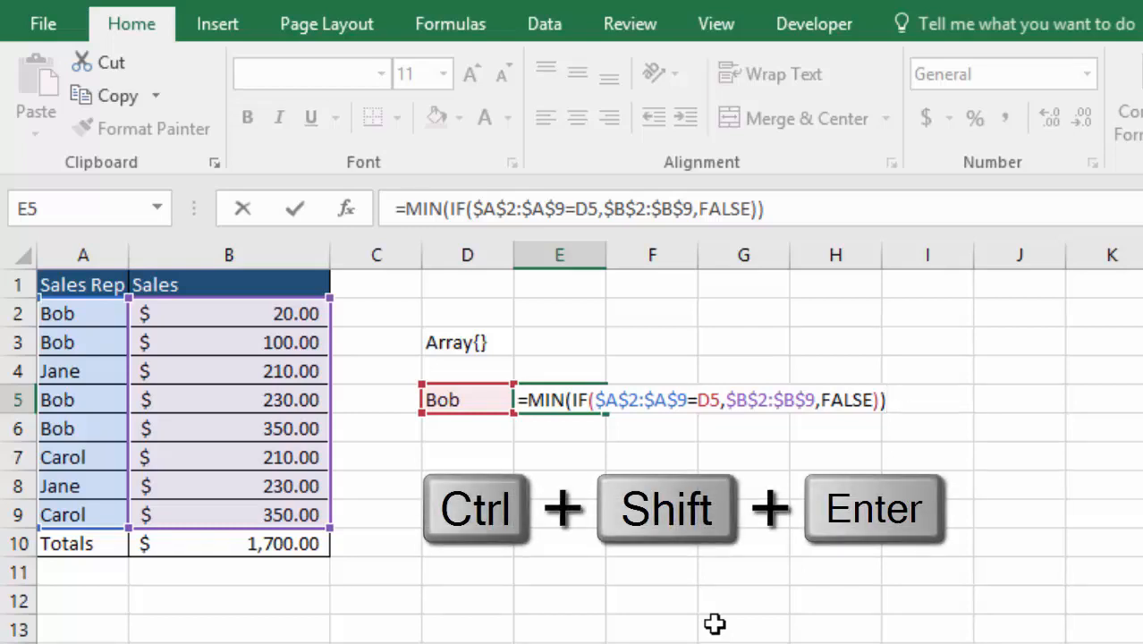
key(ctrl+shift+Return)
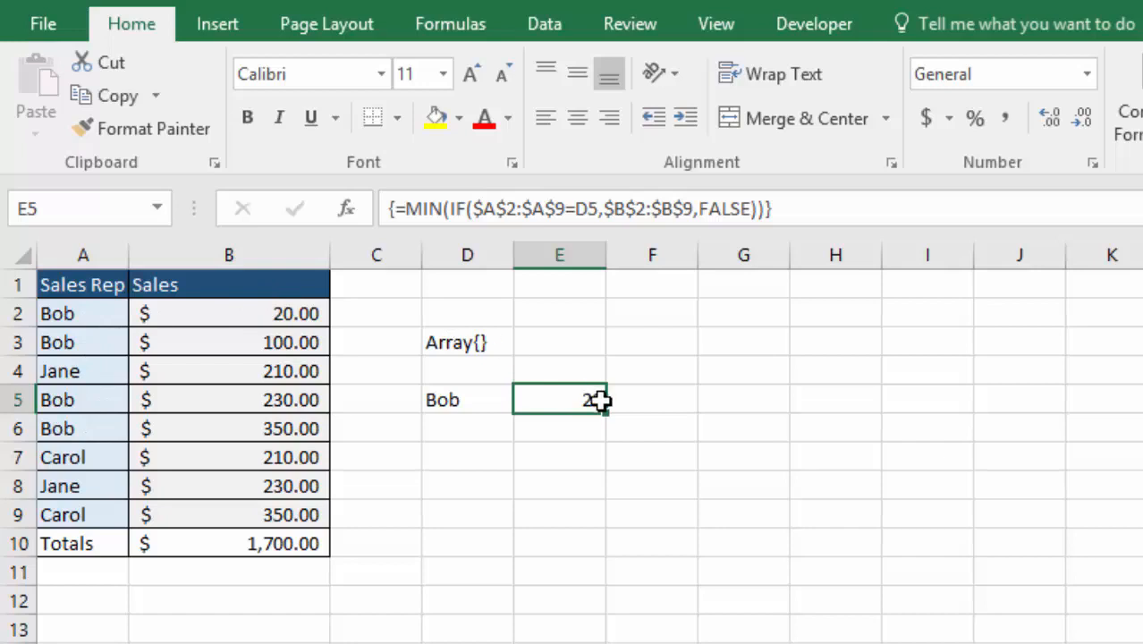
Label the result rows by entering Min in C5 and Max in C6
key(Left)
key(Left)
text(Min)
key(Return)
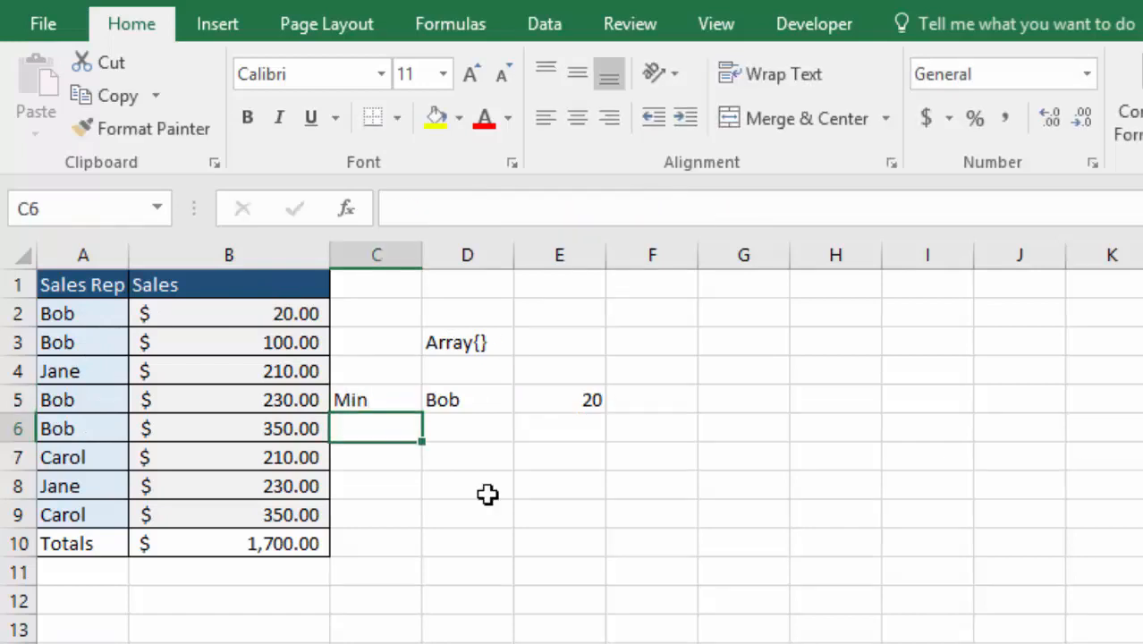
text(Max)
Make the D5 reference in E5's formula absolute as $D$5 and fill the formula down to E6
double_click(573, 400)
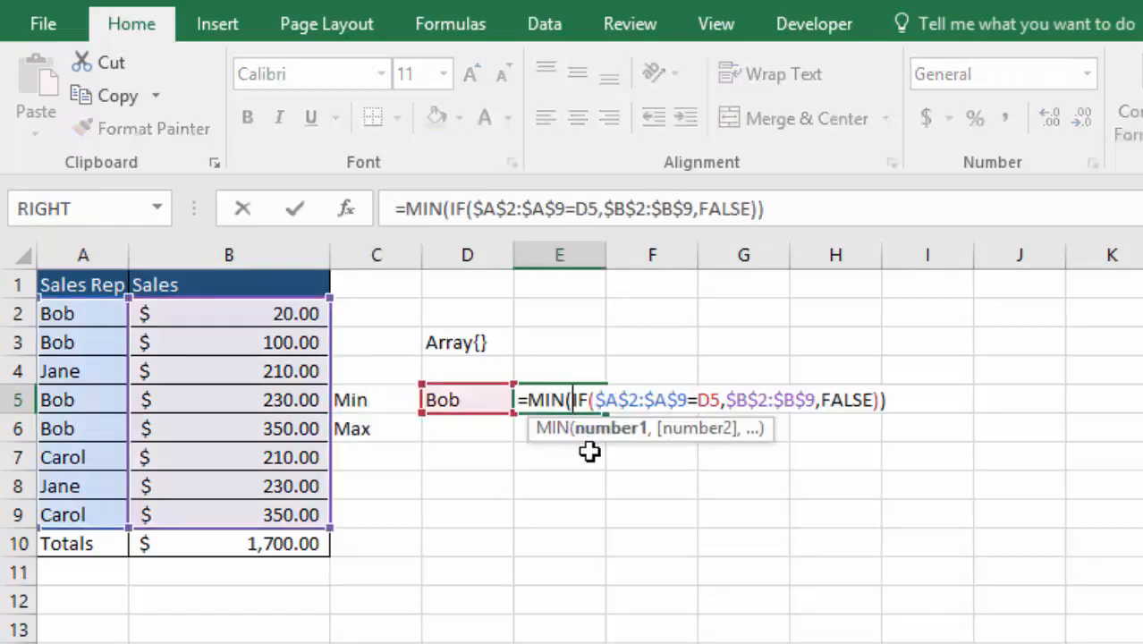
click(711, 400)
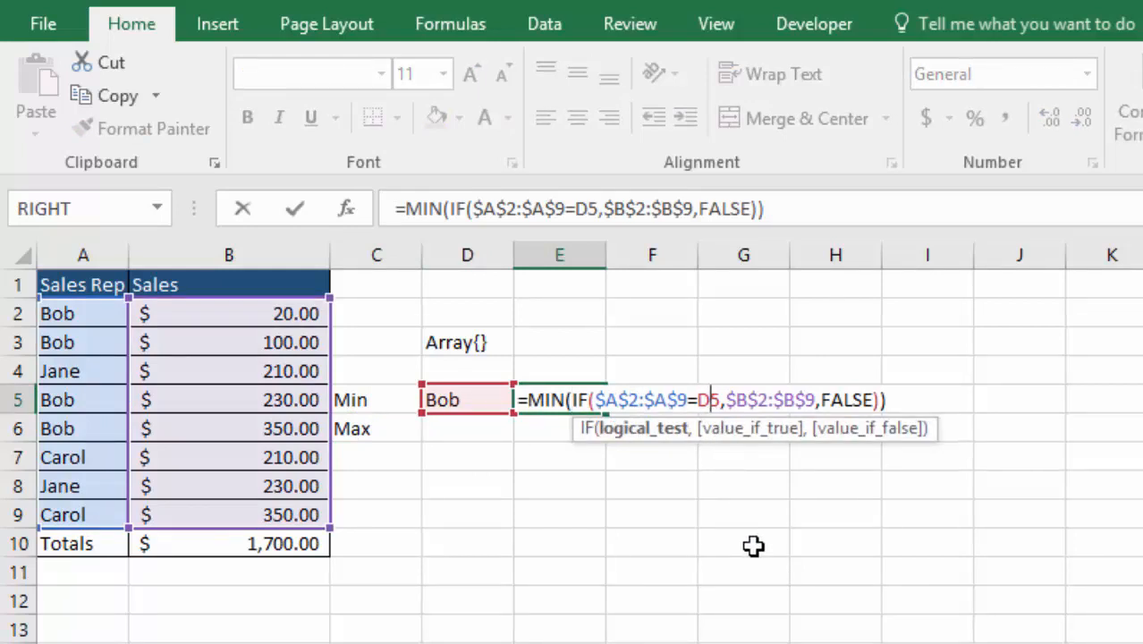
key(F4)
key(ctrl+Return)
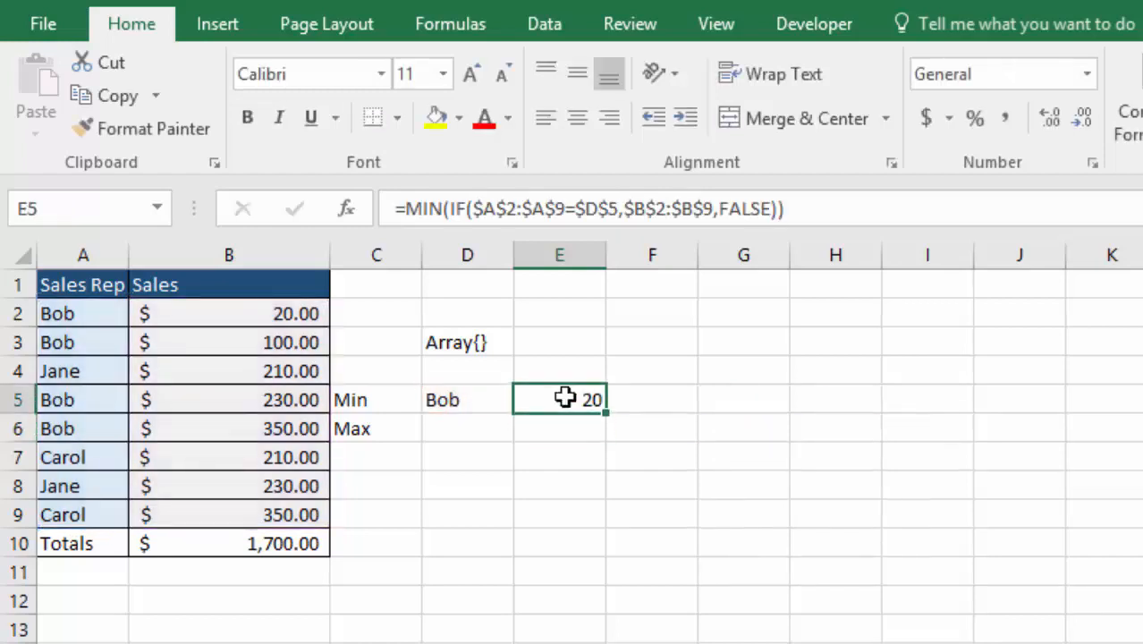
drag(605, 414, 603, 447)
click(556, 424)
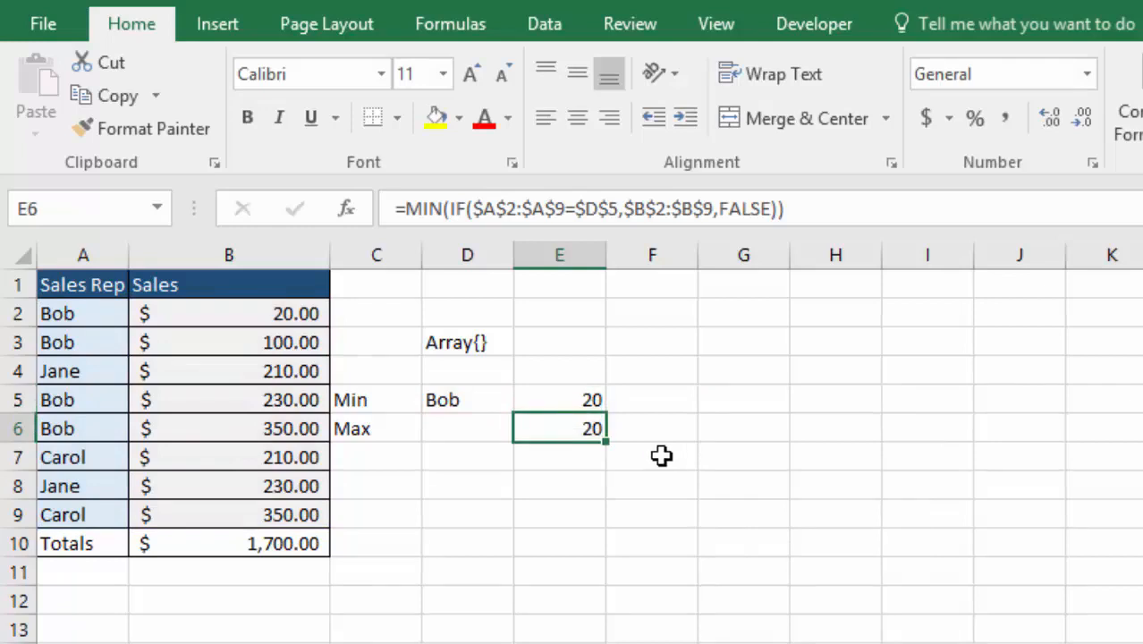
Change the outer function of the formula in E6 to MAX and commit it as an array formula
double_click(557, 429)
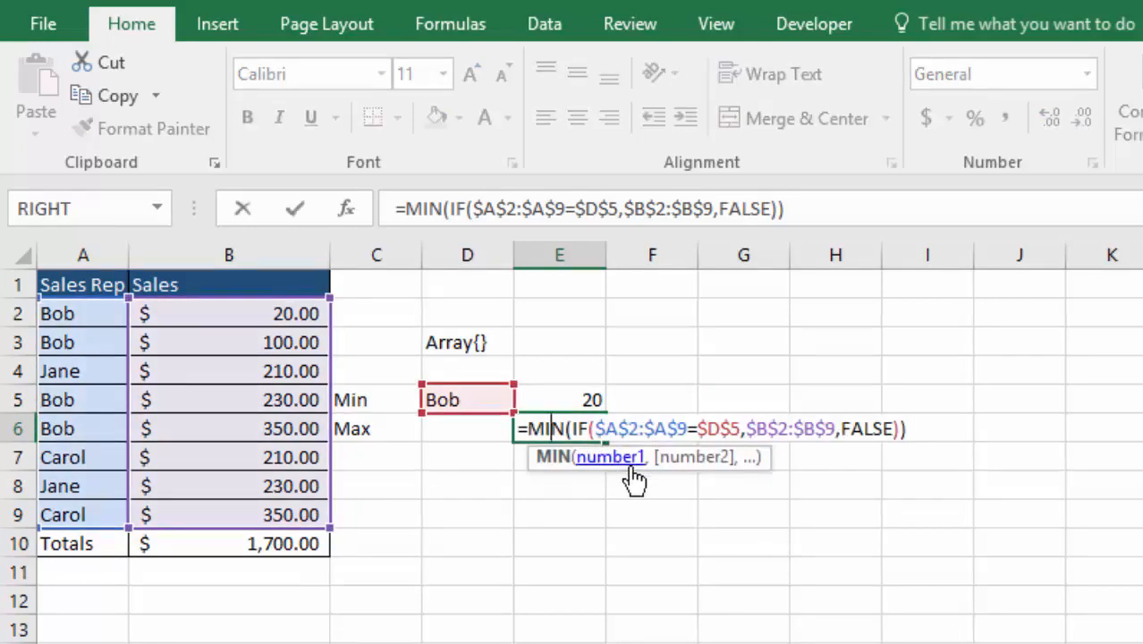
key(BackSpace)
key(BackSpace)
text(ax)
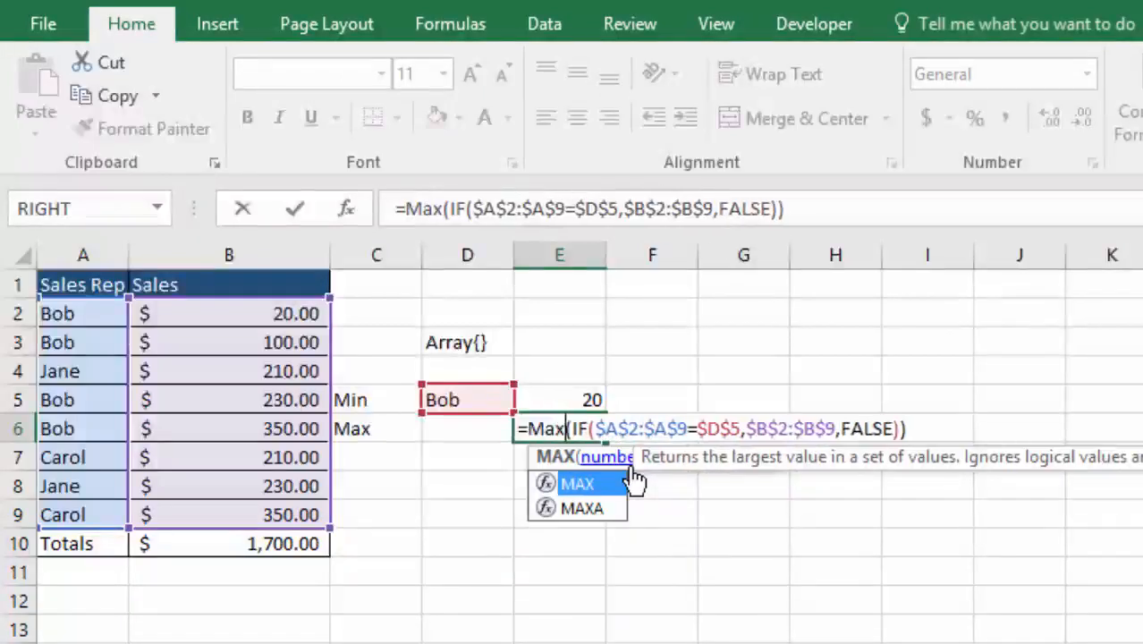
key(ctrl+shift+Return)
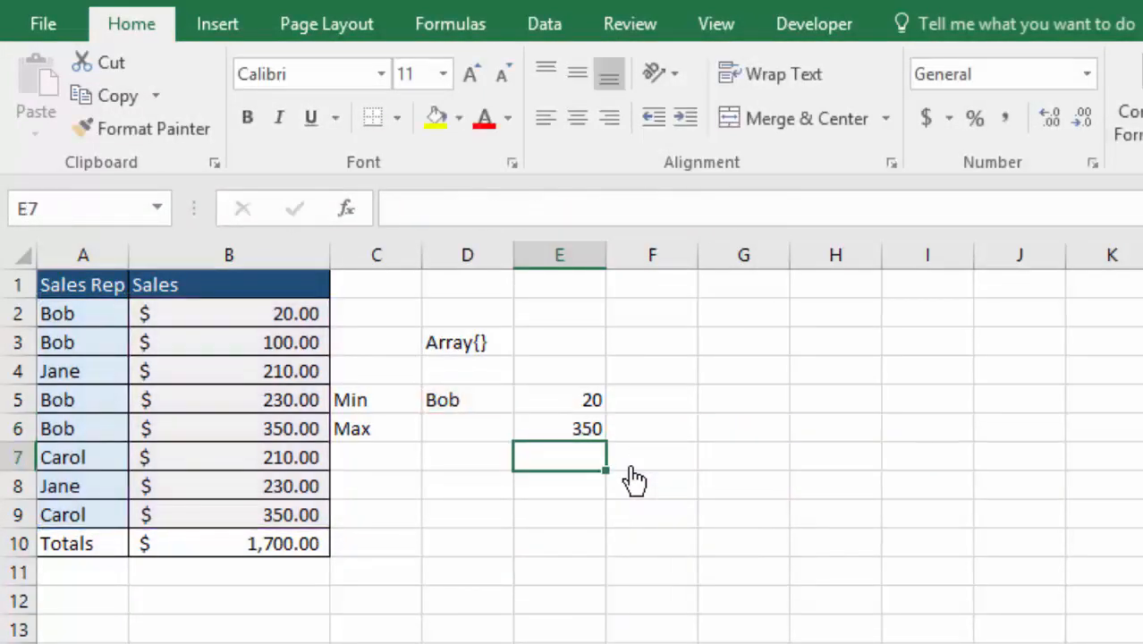
Reopen the conditional MAX formula in E6 to review its arguments and re-enter it
double_click(569, 430)
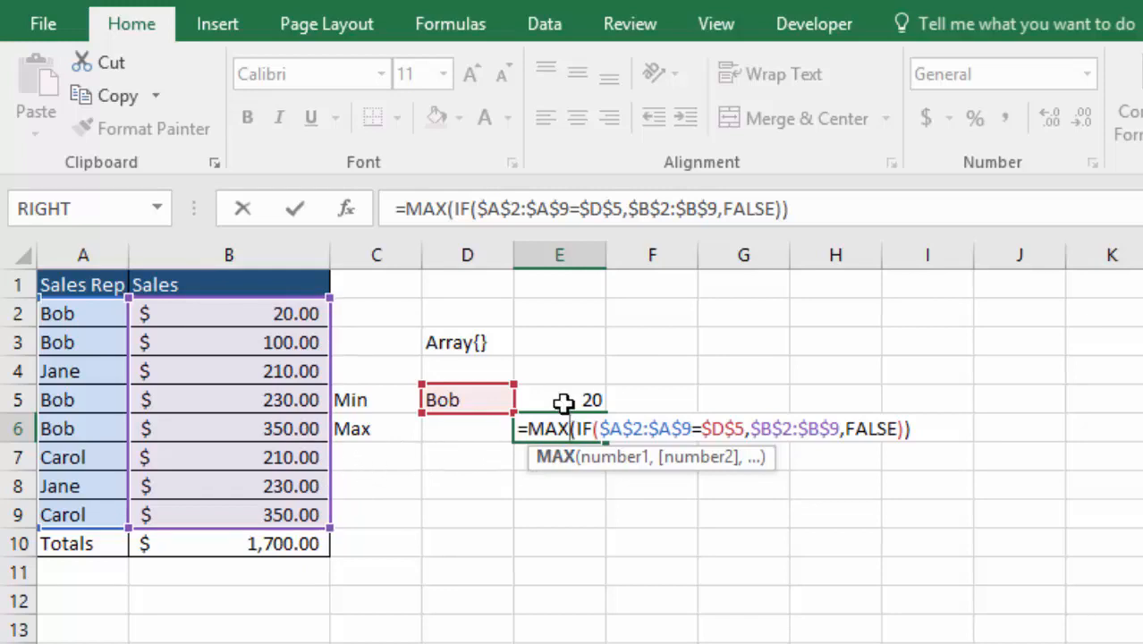
key(Right)
key(Right)
key(Right)
key(Right)
key(ctrl+shift+Return)
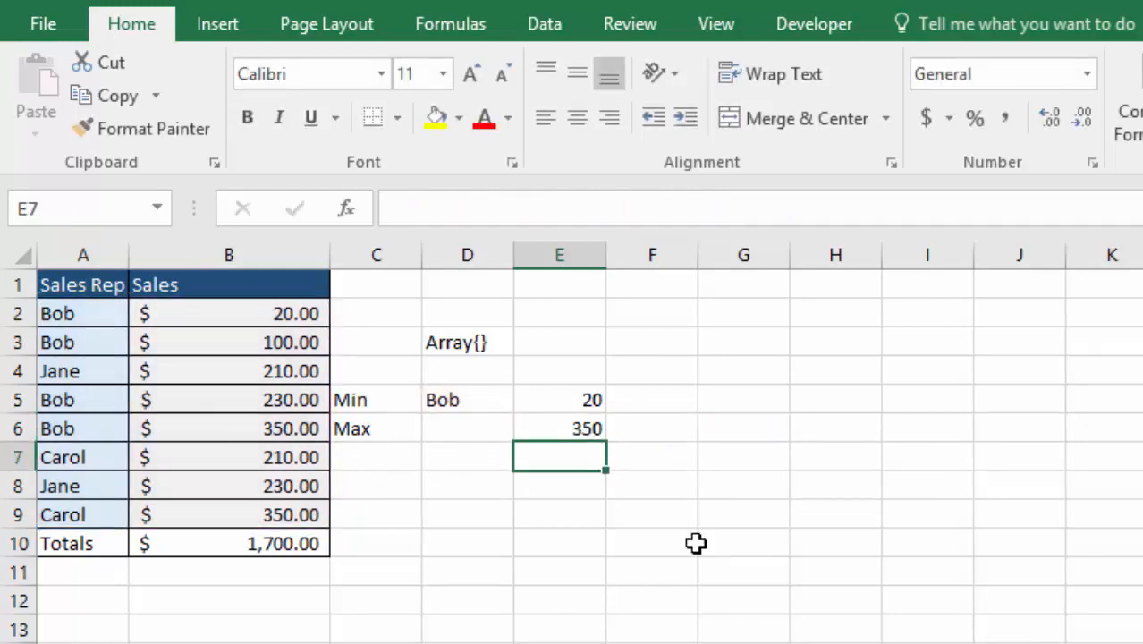